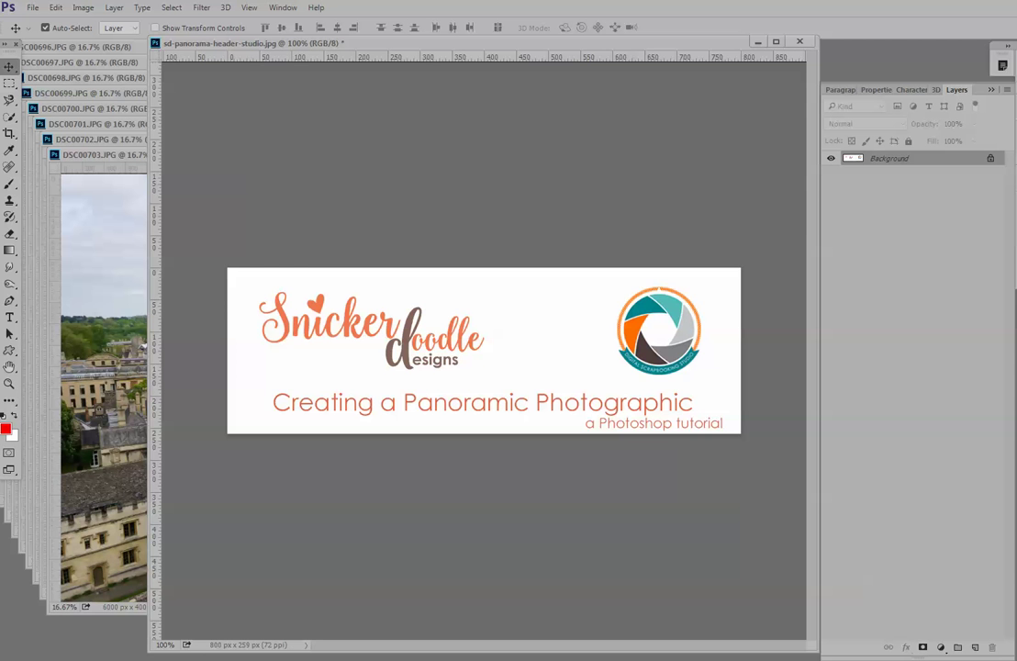
Close the header image and merge all the open photos with Photomerge, using the Auto layout and blending the images together
{"action": "left_click", "coordinate": [799, 42]}
{"action": "left_click", "coordinate": [613, 254]}
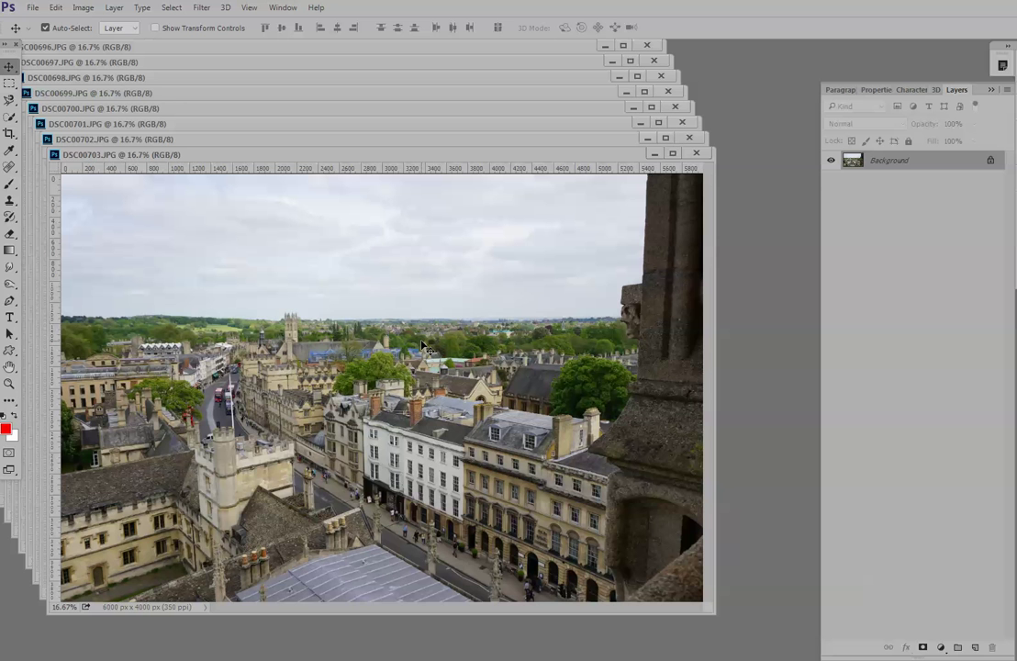
{"action": "left_click", "coordinate": [34, 11]}
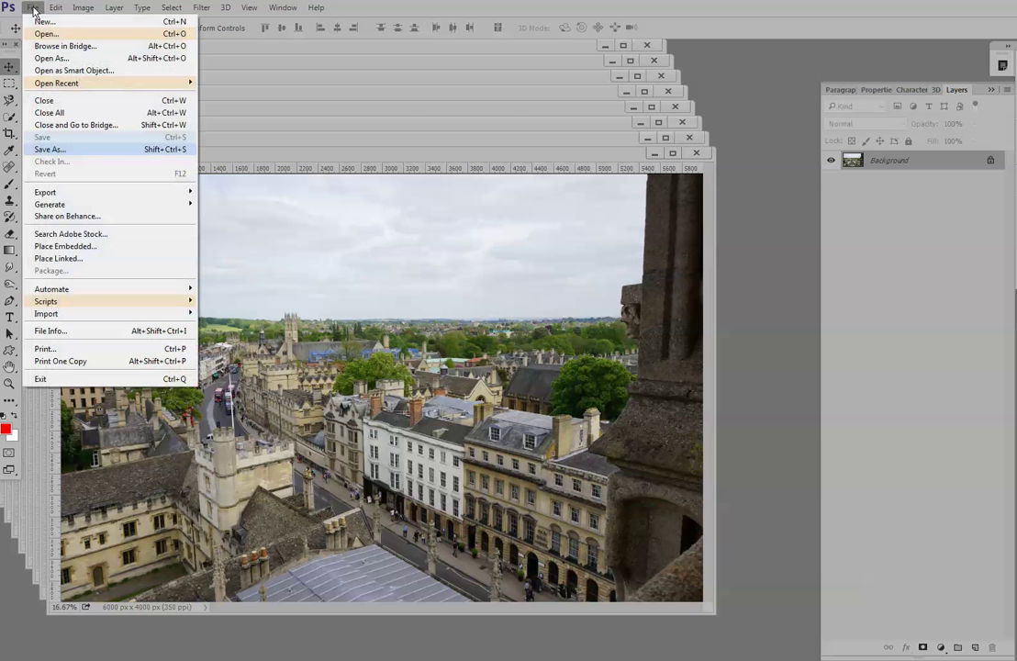
{"action": "mouse_move", "coordinate": [108, 290]}
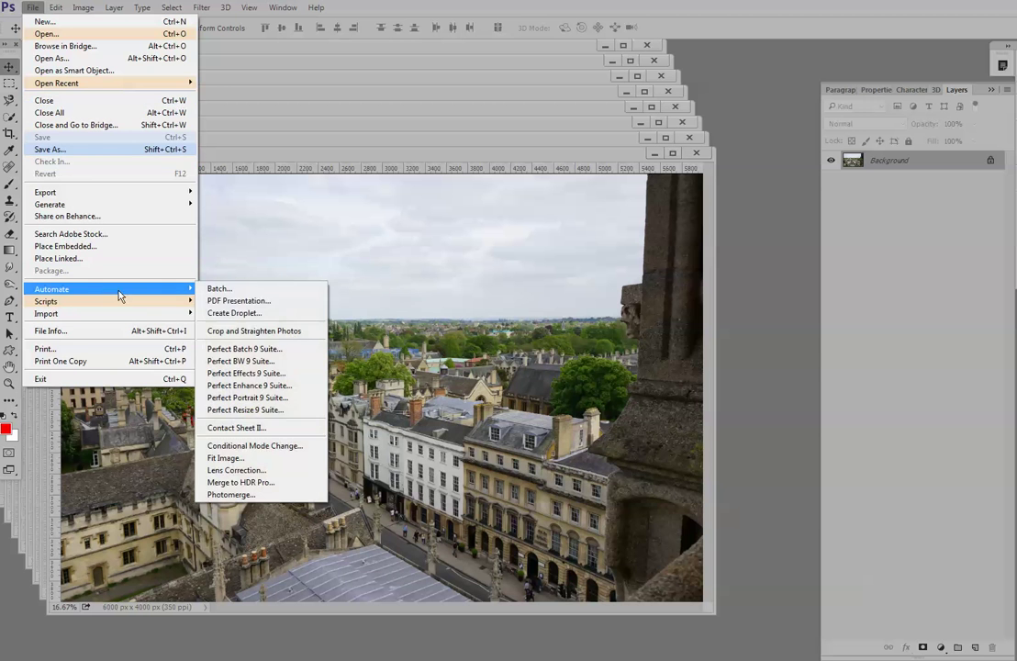
{"action": "left_click", "coordinate": [271, 496]}
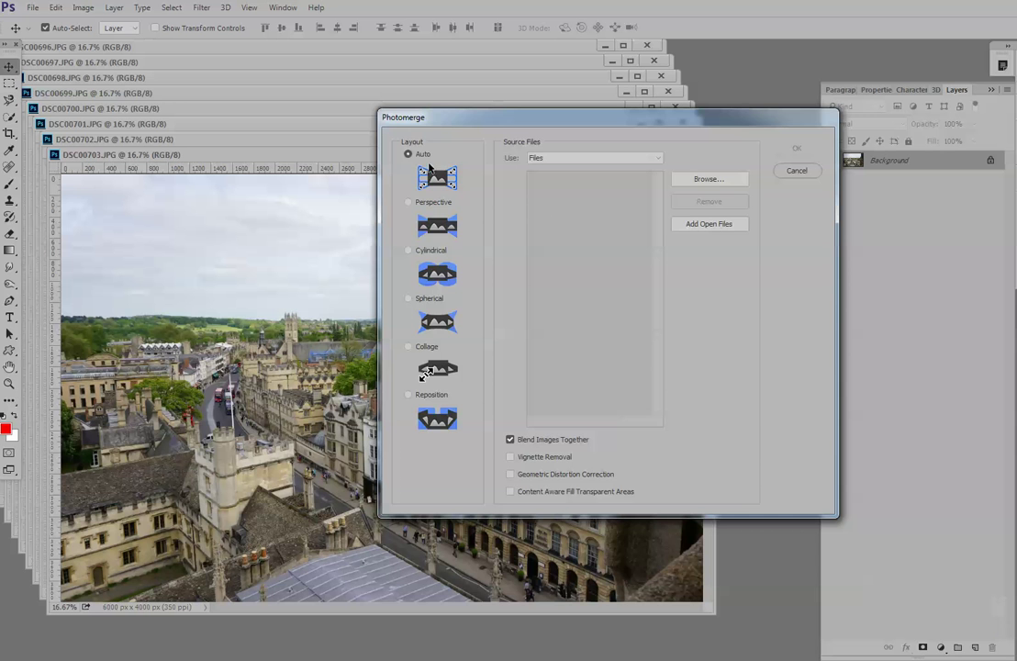
{"action": "left_click", "coordinate": [705, 224]}
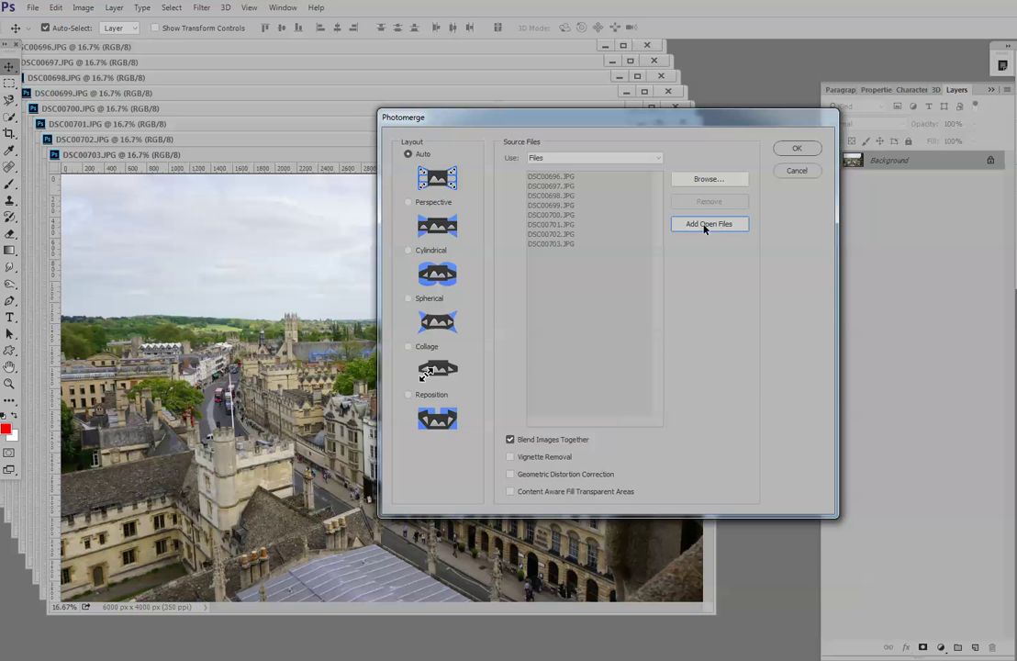
{"action": "left_click", "coordinate": [794, 150]}
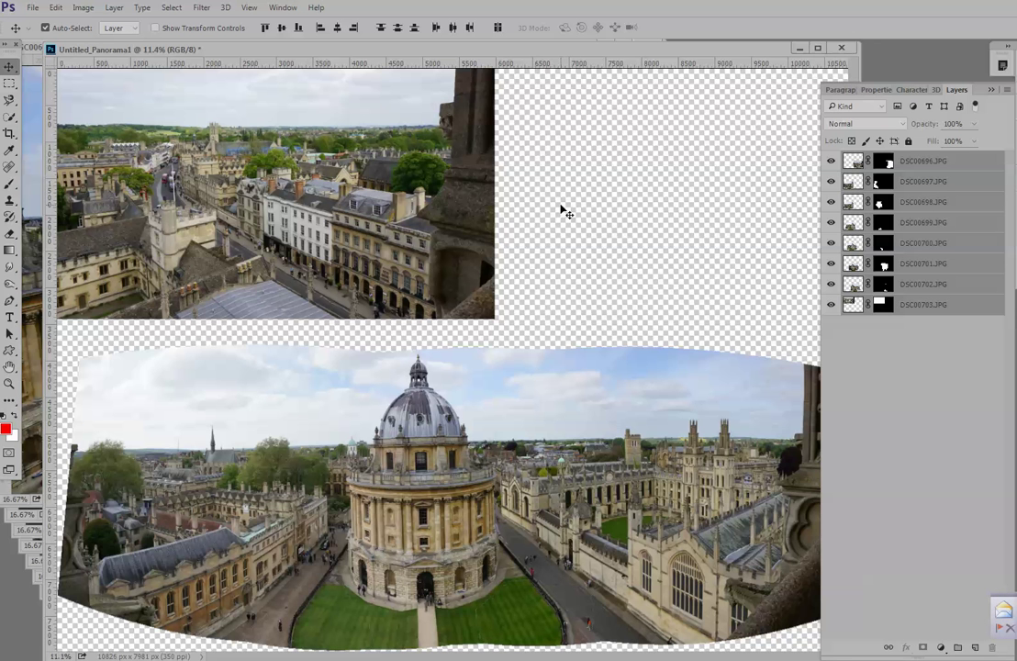
Fit the whole canvas in view and hide the unrelated street photo layer DSC00703.JPG
{"action": "key", "text": "ctrl+0"}
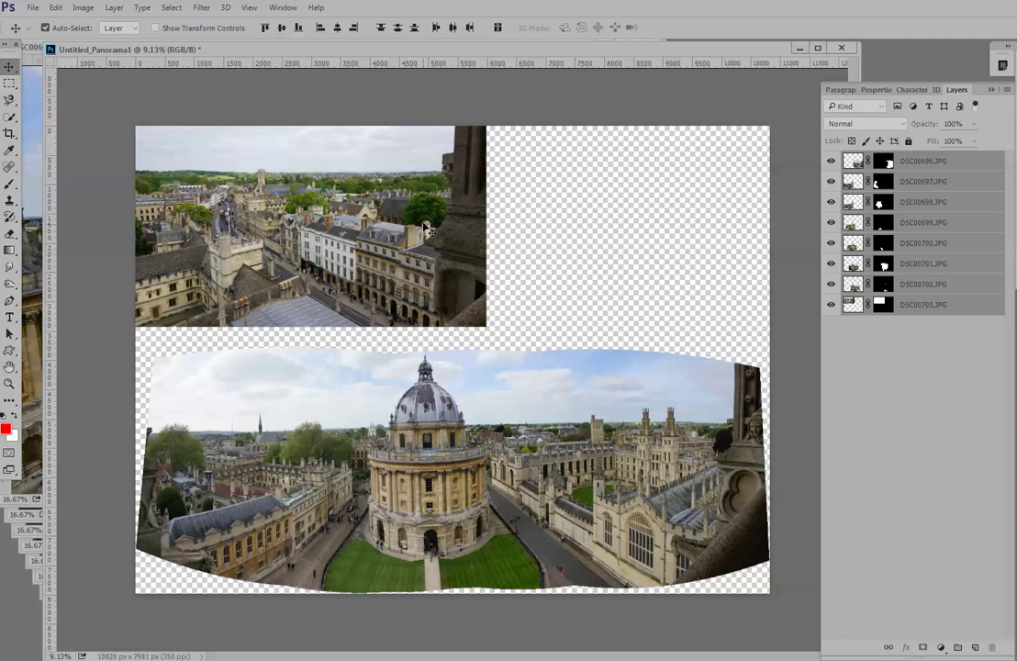
{"action": "left_click", "coordinate": [899, 204]}
{"action": "left_click", "coordinate": [460, 206]}
{"action": "key", "text": "ctrl+comma"}
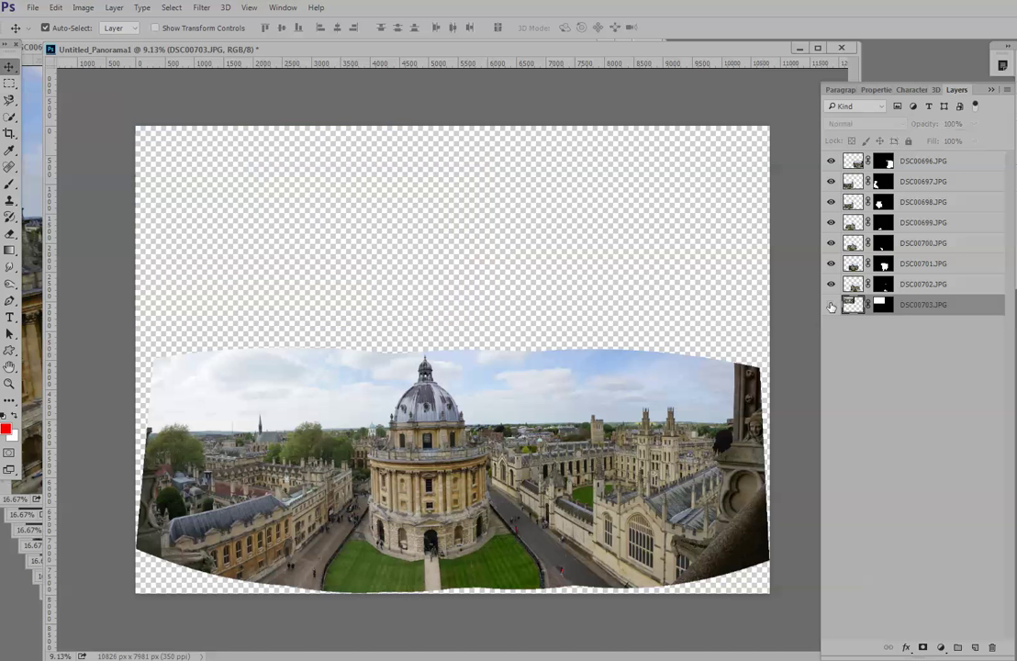
Link layers DSC00696.JPG through DSC00702.JPG and move the stitched panorama up to the middle of the canvas
{"action": "left_click", "coordinate": [926, 162]}
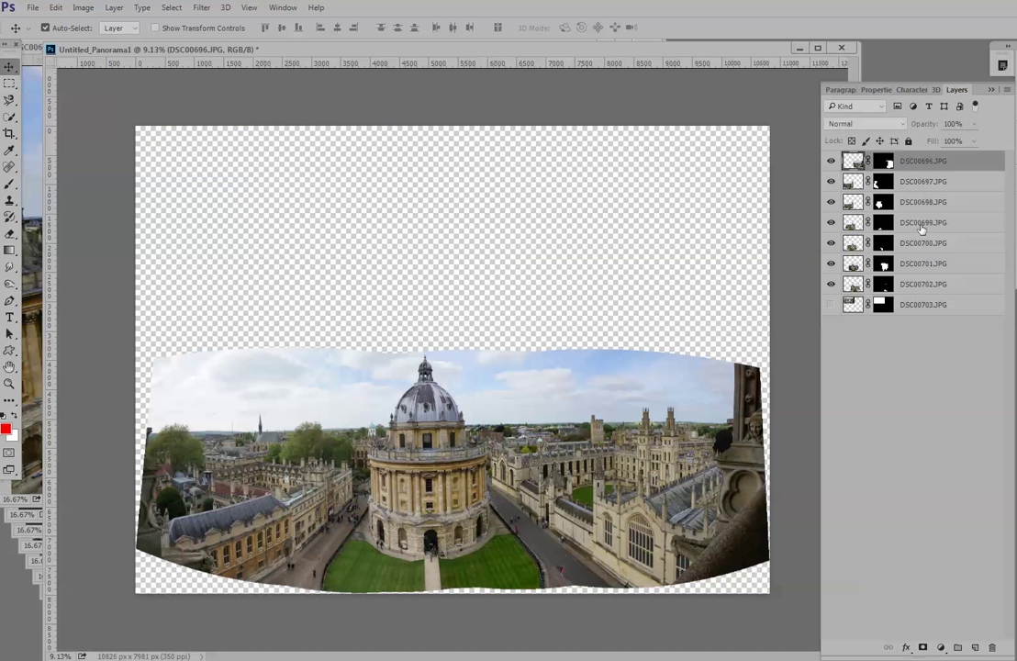
{"action": "left_click", "coordinate": [928, 282], "text": "shift"}
{"action": "left_click", "coordinate": [888, 648]}
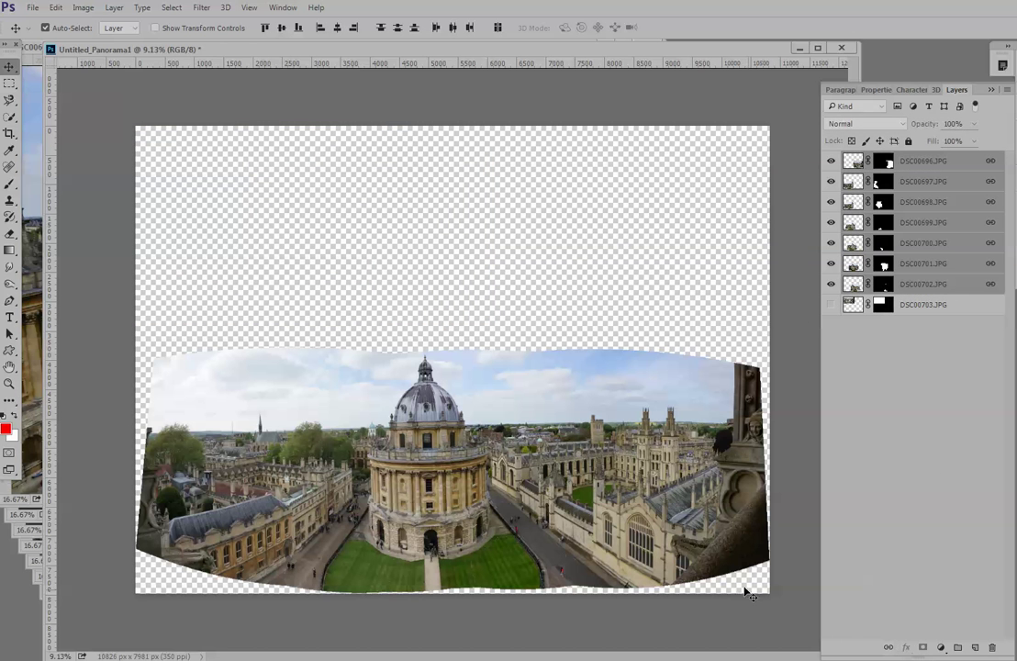
{"action": "left_click_drag", "start_coordinate": [484, 460], "coordinate": [554, 391]}
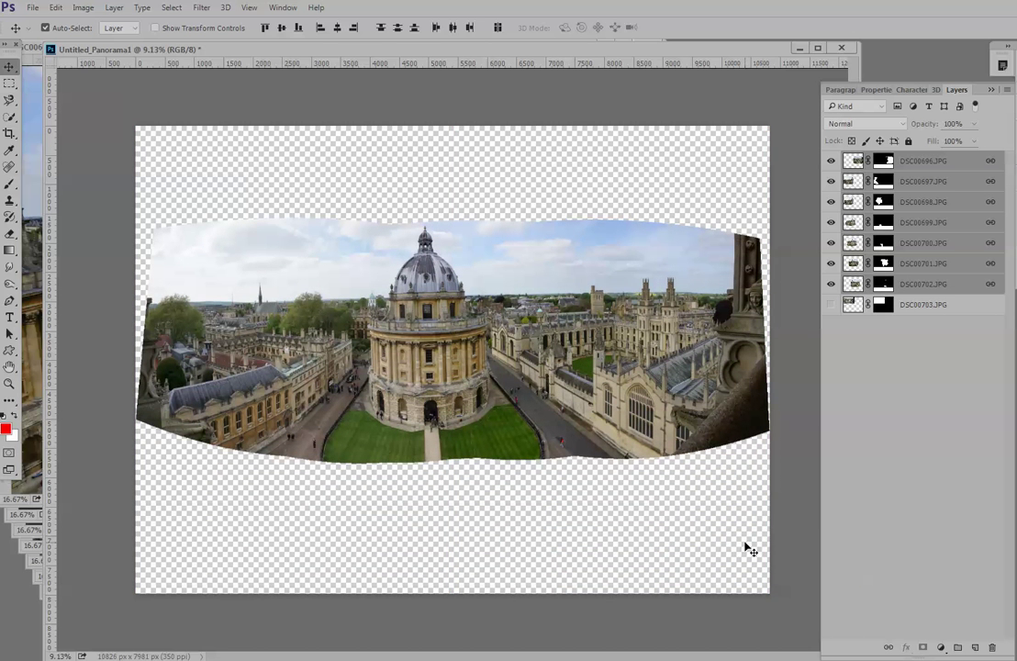
Merge the seven linked panorama layers into a single layer
{"action": "scroll", "coordinate": [733, 514], "scroll_direction": "up", "scroll_amount": 1}
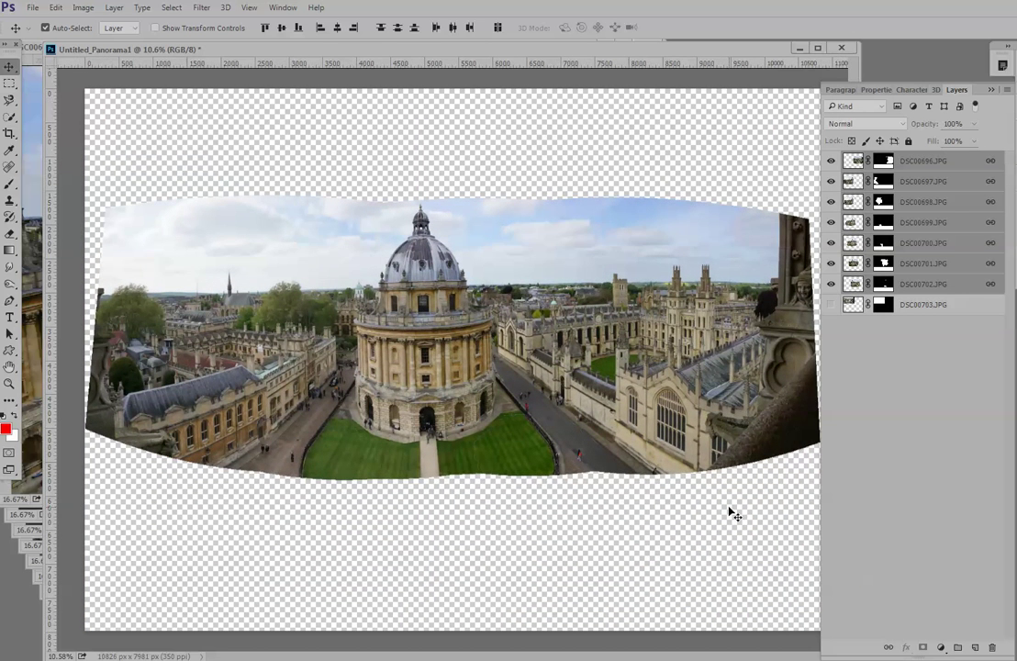
{"action": "scroll", "coordinate": [734, 514], "scroll_direction": "down", "scroll_amount": 1}
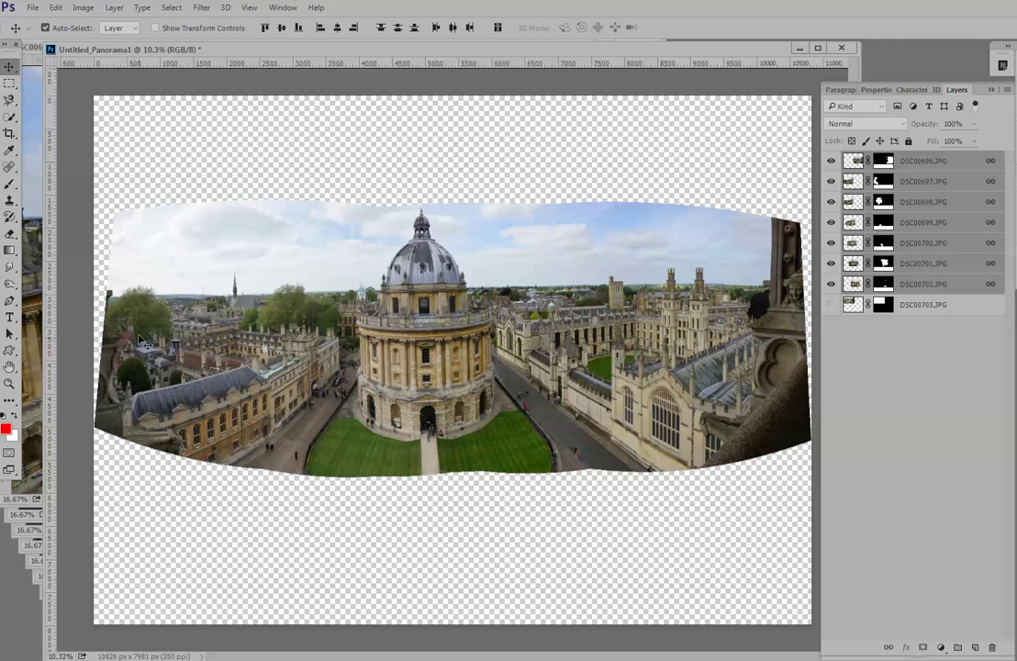
{"action": "right_click", "coordinate": [951, 165]}
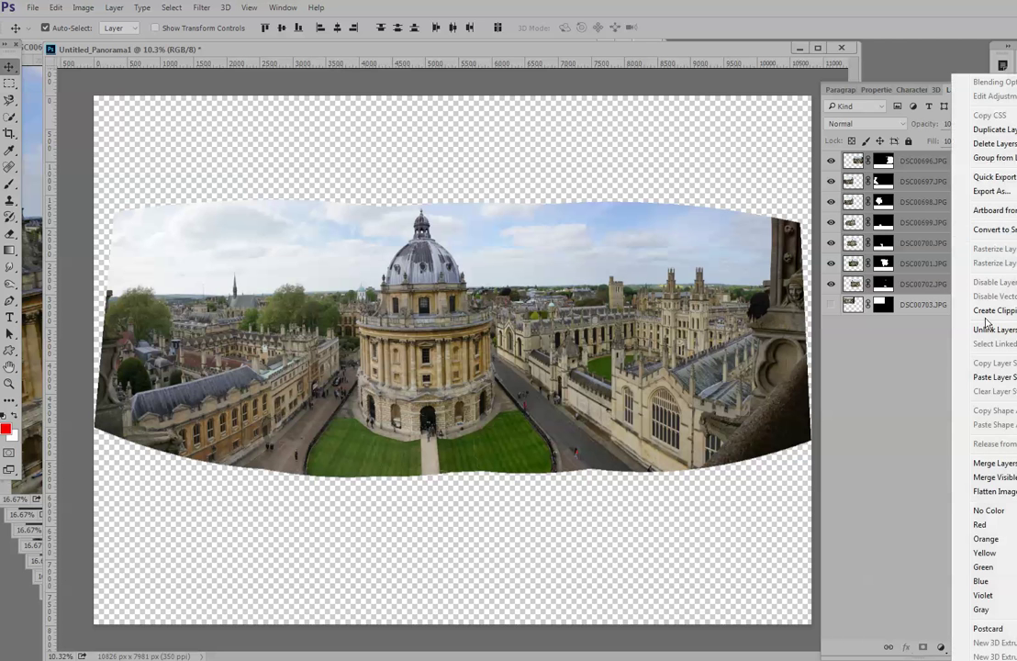
{"action": "left_click", "coordinate": [992, 463]}
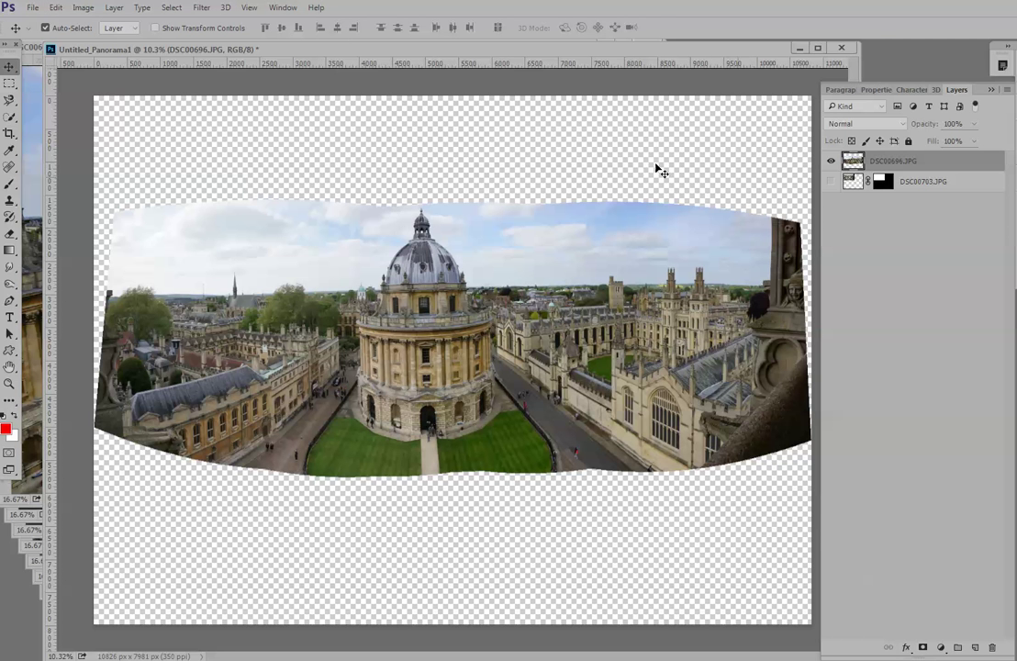
Open the finished example sd-panorama5 from the 3-11-16 folder and enlarge its window to show the whole image
{"action": "left_click", "coordinate": [33, 8]}
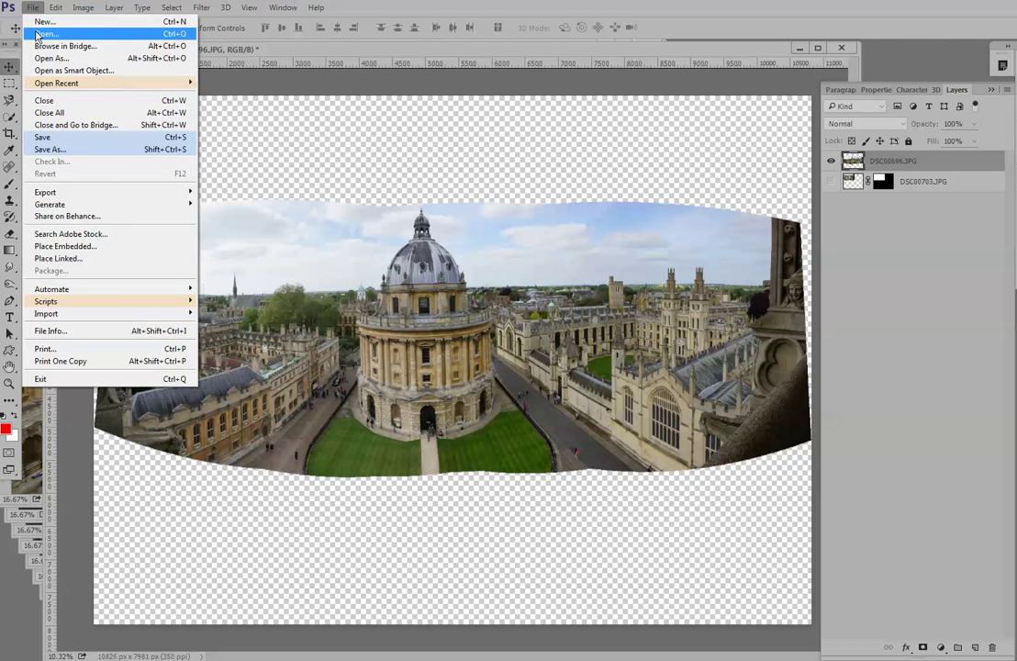
{"action": "left_click", "coordinate": [34, 34]}
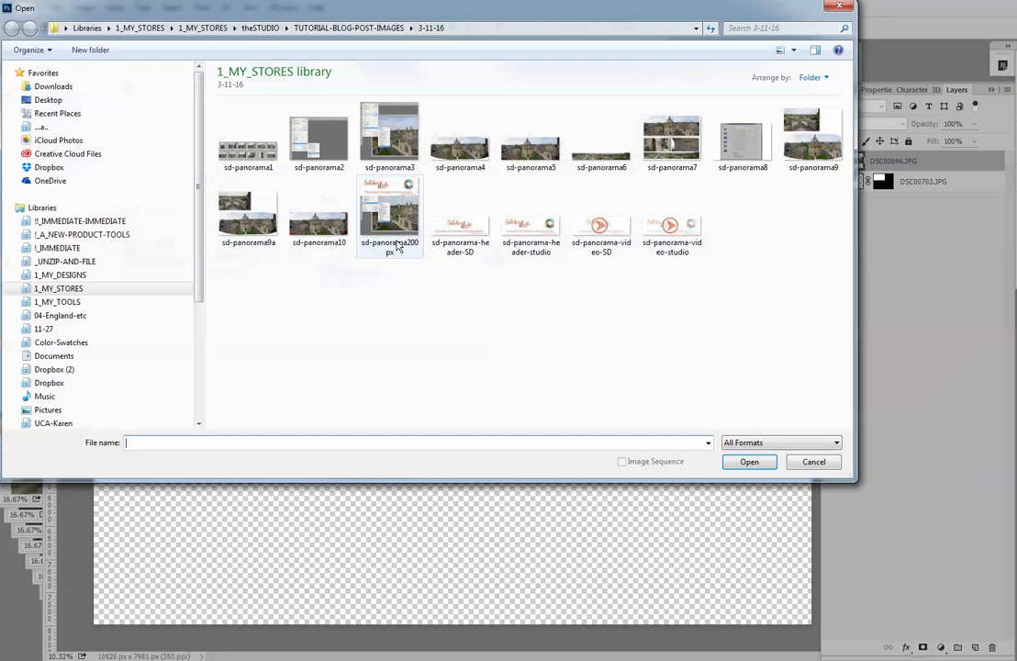
{"action": "left_click", "coordinate": [534, 156]}
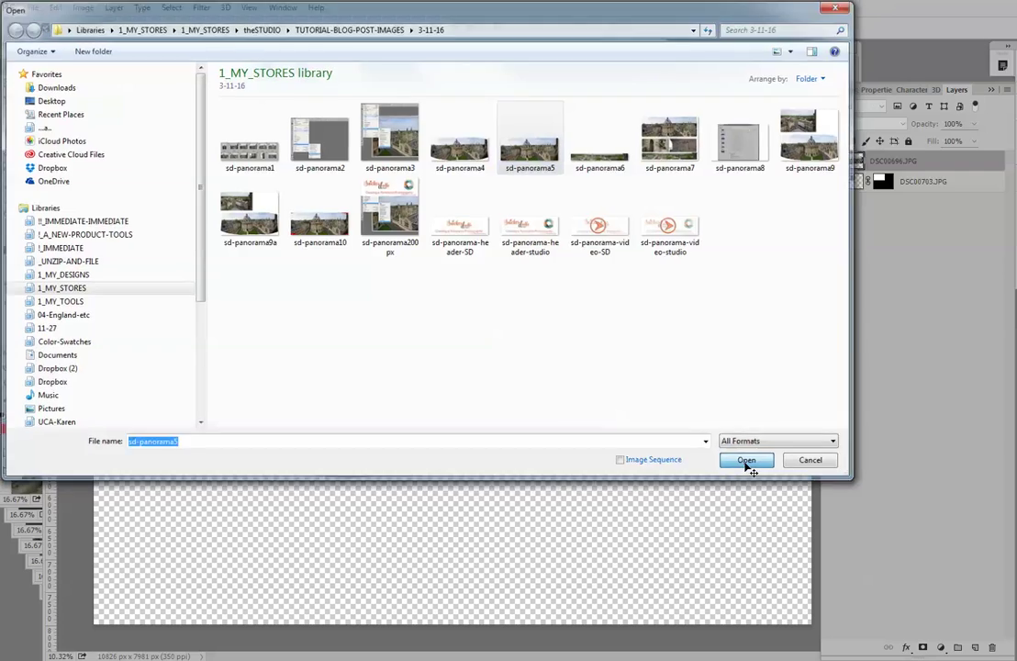
{"action": "left_click", "coordinate": [749, 462]}
{"action": "left_click_drag", "start_coordinate": [539, 179], "coordinate": [543, 174]}
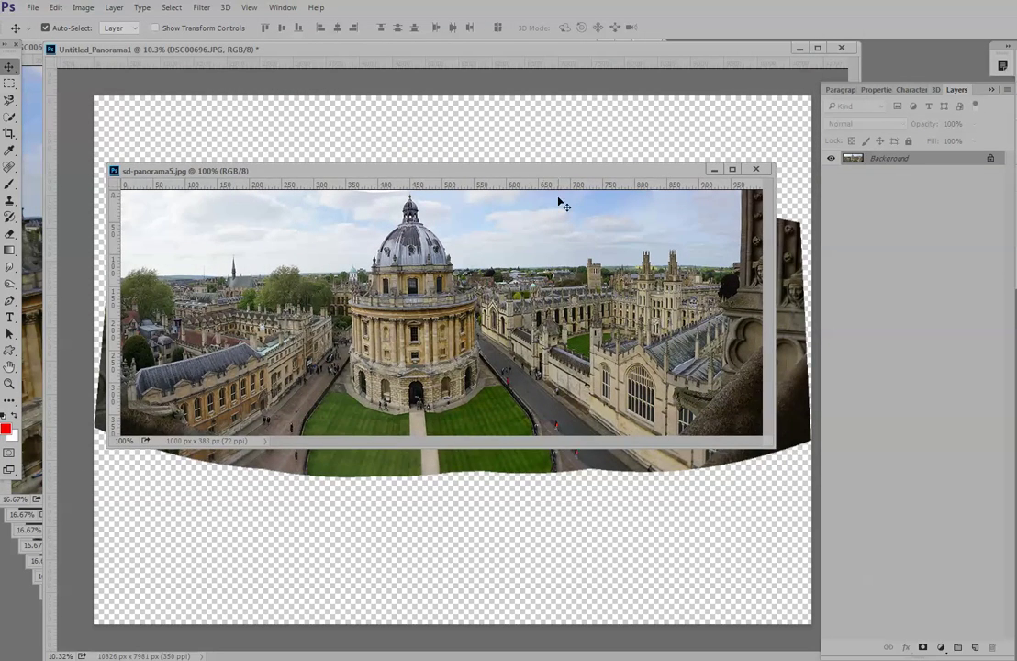
{"action": "left_click_drag", "start_coordinate": [774, 446], "coordinate": [829, 593]}
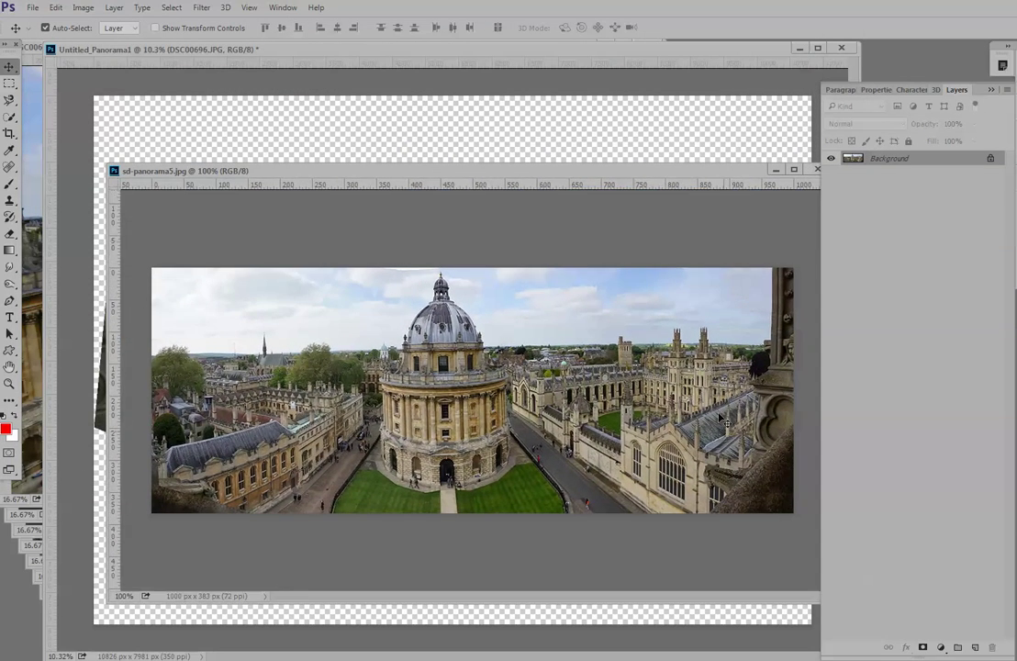
{"action": "left_click_drag", "start_coordinate": [589, 176], "coordinate": [561, 170]}
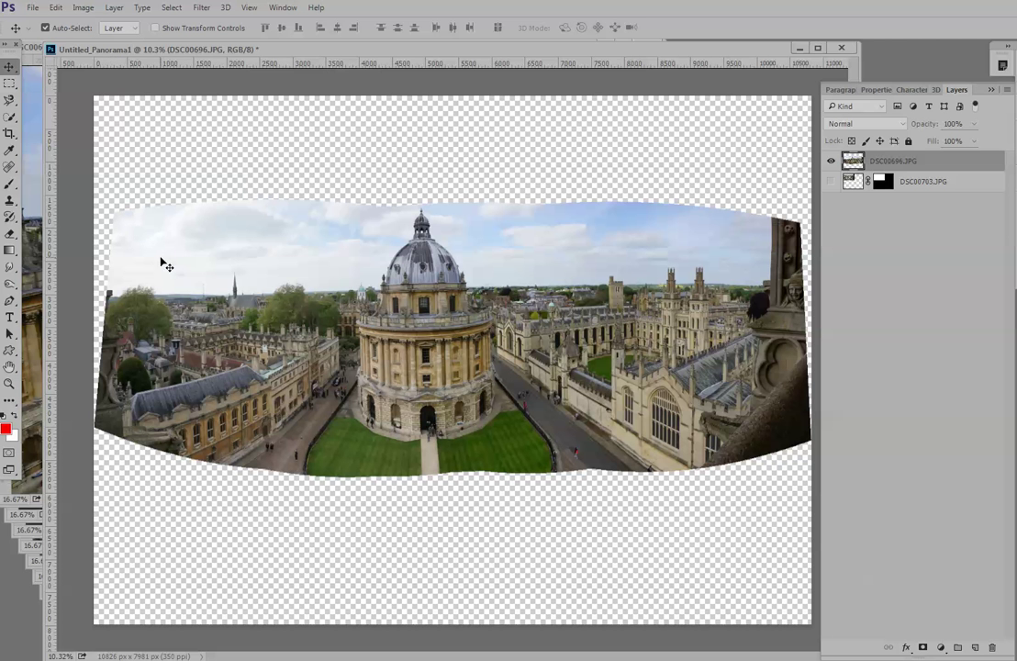
Try to crop the untitled panorama to a rectangle that excludes its transparent curved edges on all four sides
{"action": "key", "text": "c"}
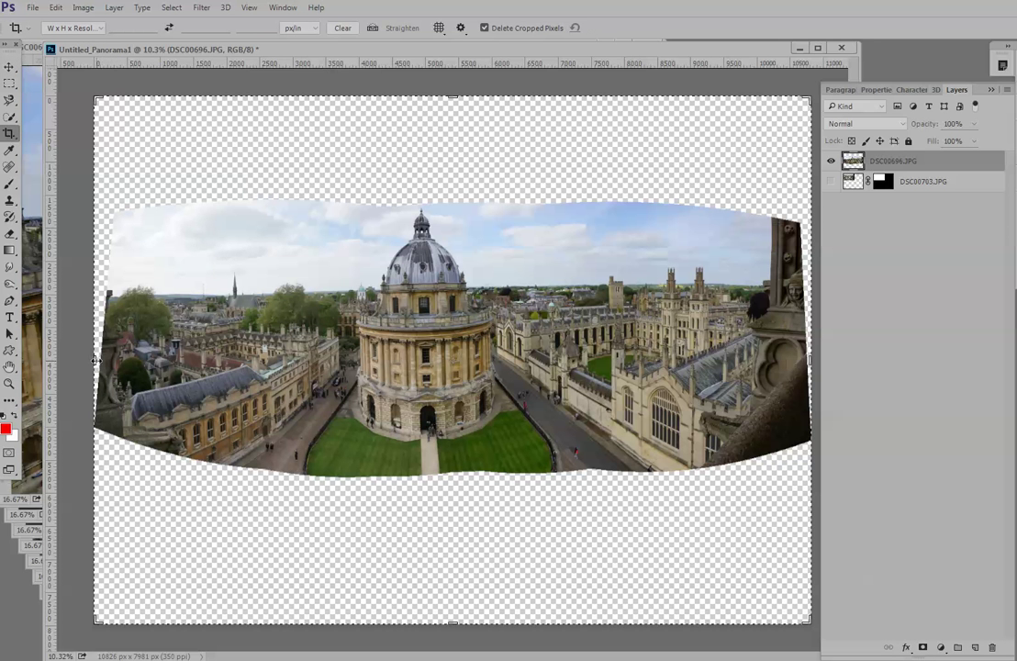
{"action": "left_click_drag", "start_coordinate": [90, 313], "coordinate": [110, 361]}
{"action": "left_click_drag", "start_coordinate": [457, 624], "coordinate": [469, 533]}
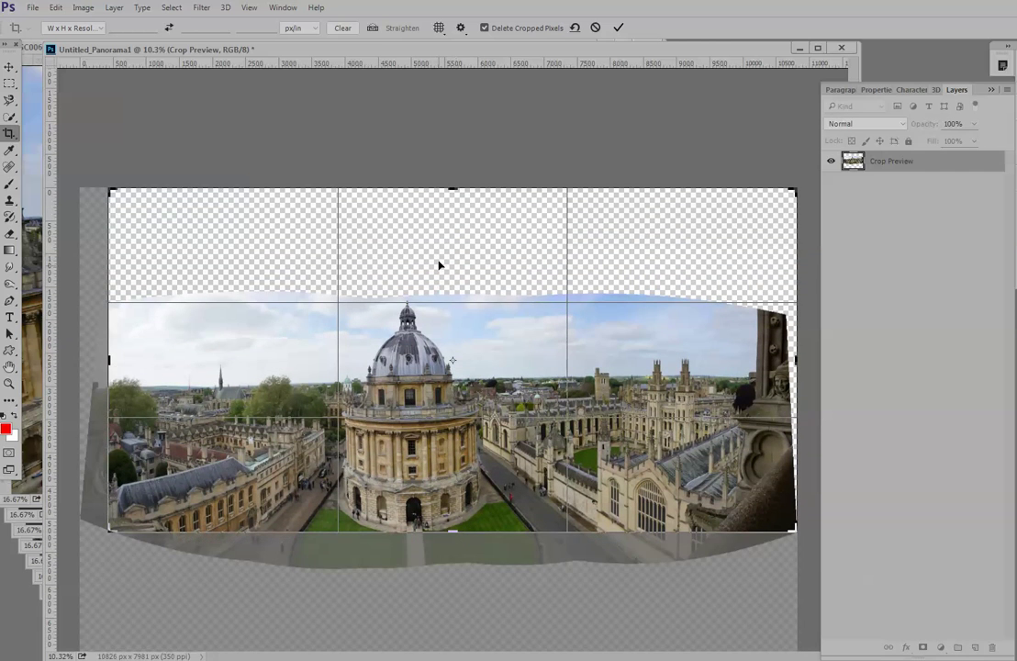
{"action": "left_click_drag", "start_coordinate": [451, 202], "coordinate": [439, 246]}
{"action": "left_click_drag", "start_coordinate": [799, 359], "coordinate": [771, 354]}
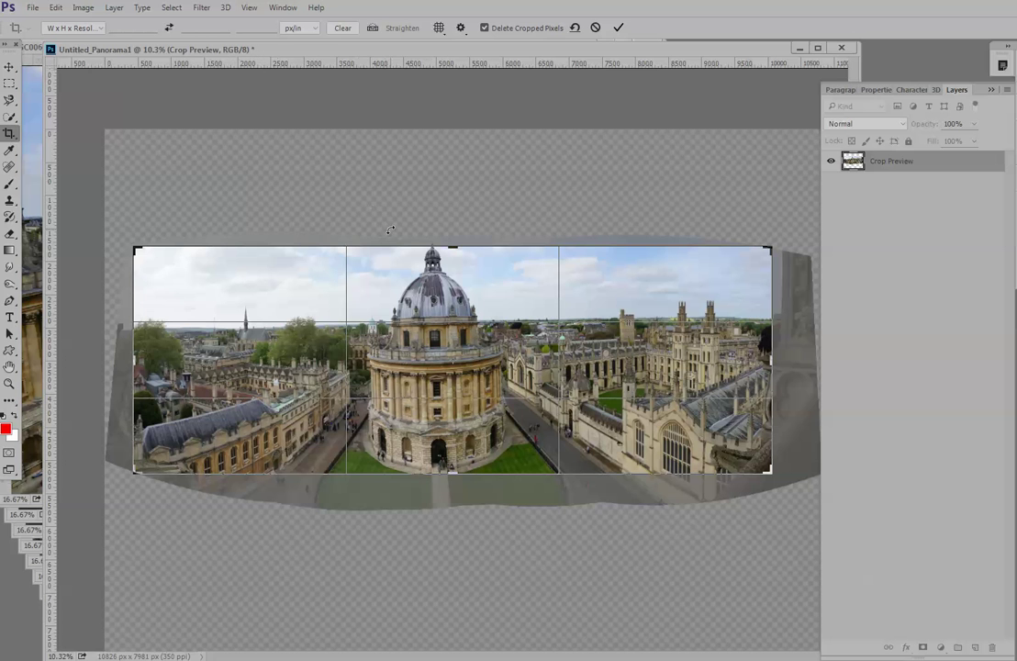
Arrange the document windows so sd-panorama5.jpg sits in front of the untitled panorama, and activate the Move tool
{"action": "left_click_drag", "start_coordinate": [412, 53], "coordinate": [405, 205]}
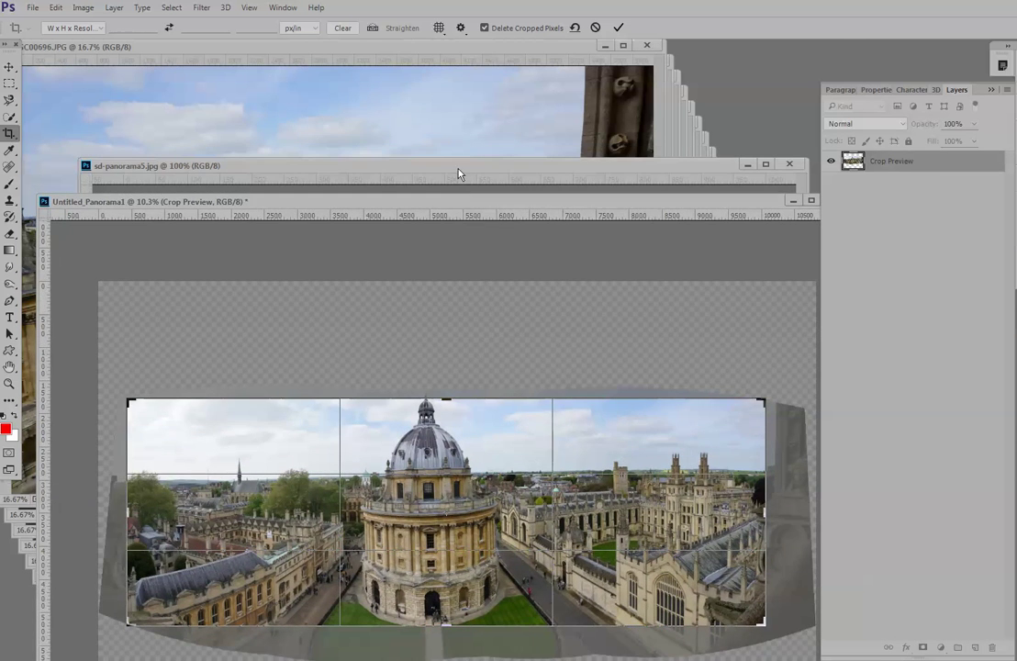
{"action": "left_click_drag", "start_coordinate": [459, 173], "coordinate": [454, 107]}
{"action": "key", "text": "v"}
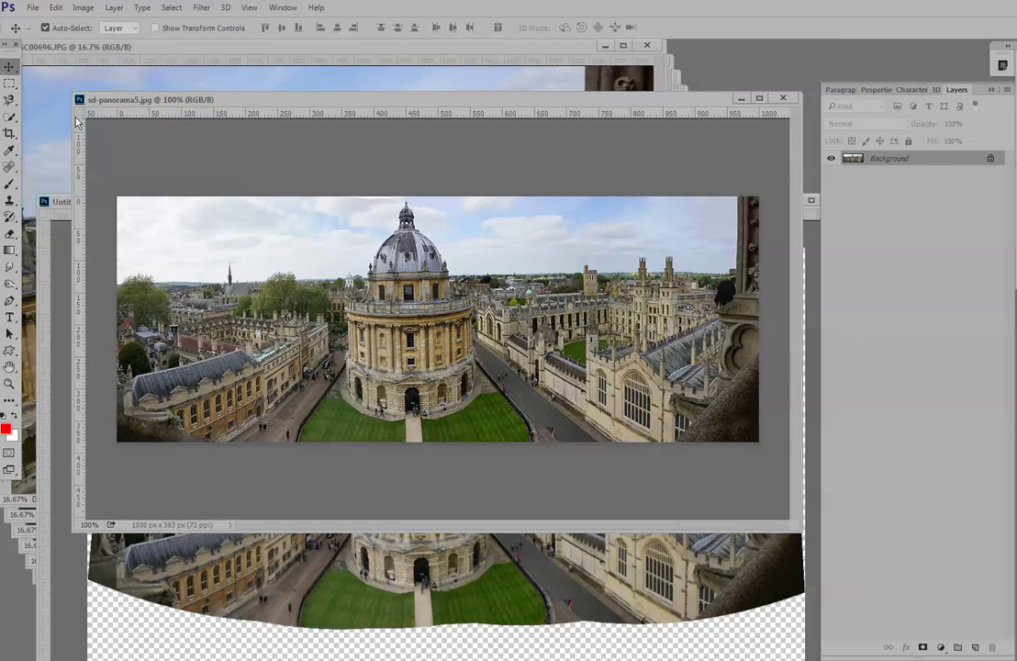